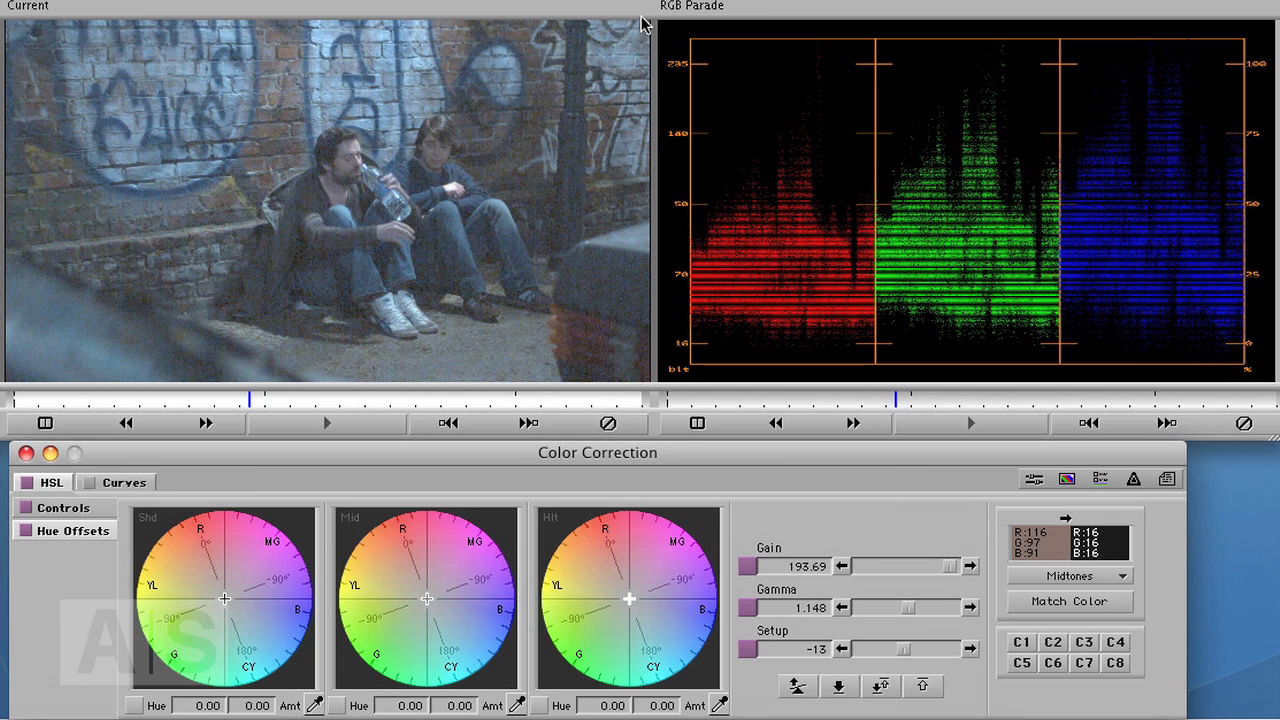
Replace the RGB Parade beside the night shot with the Vectorscope display.
left_click(703, 6)
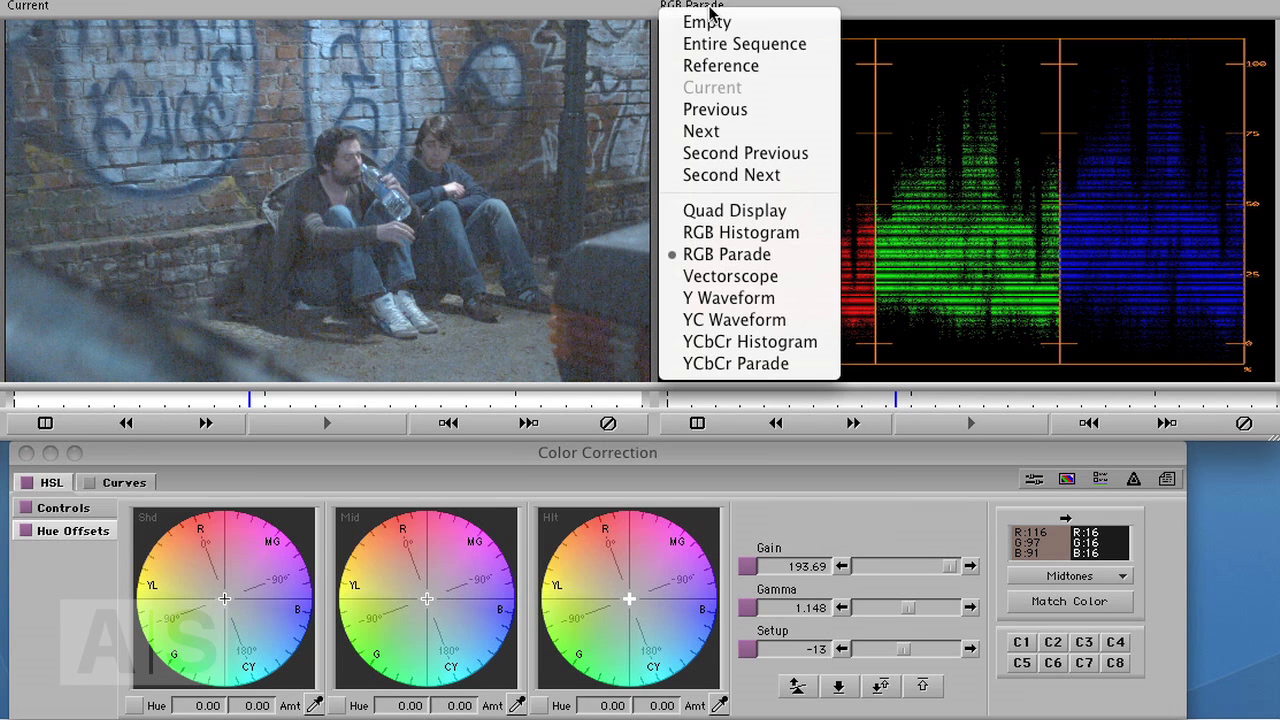
left_click(736, 277)
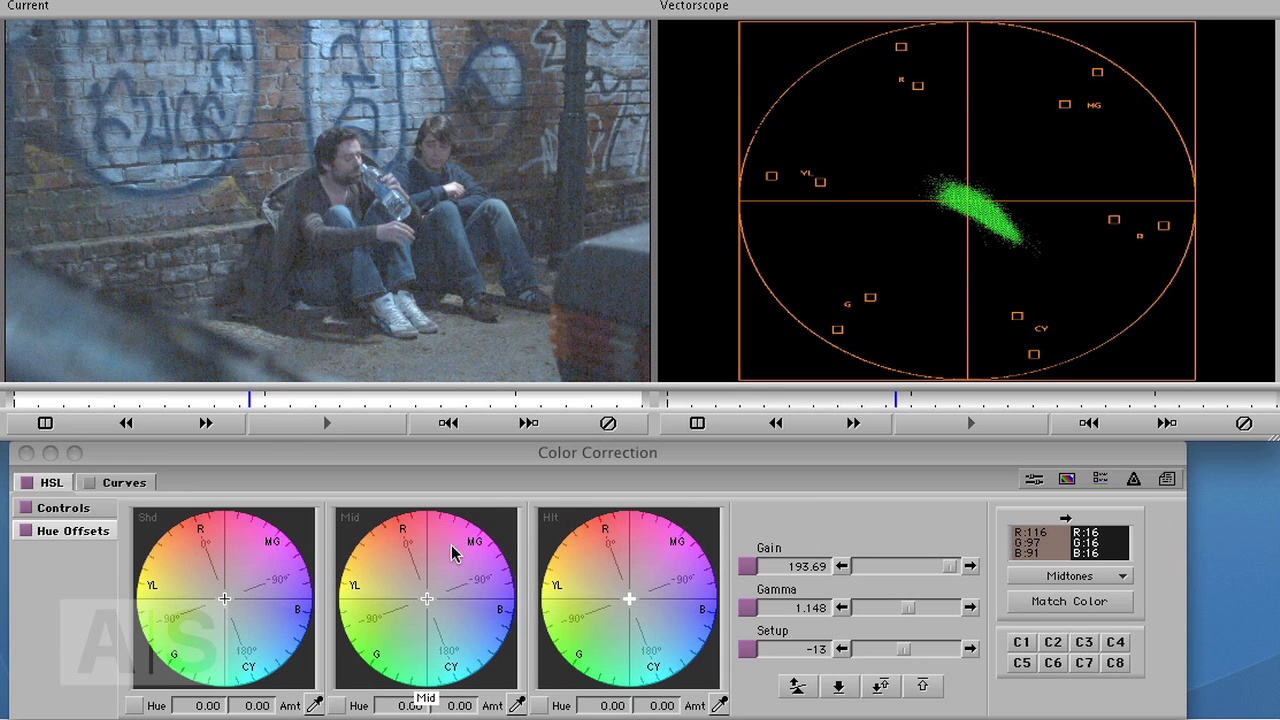
left_click(427, 605)
mouse_move(426, 607)
left_mouse_down()
mouse_move(378, 575)
mouse_move(363, 577)
mouse_move(385, 592)
mouse_move(358, 585)
mouse_move(365, 566)
mouse_move(349, 569)
mouse_move(357, 590)
mouse_move(363, 578)
mouse_move(533, 627)
mouse_move(427, 599)
left_mouse_up()
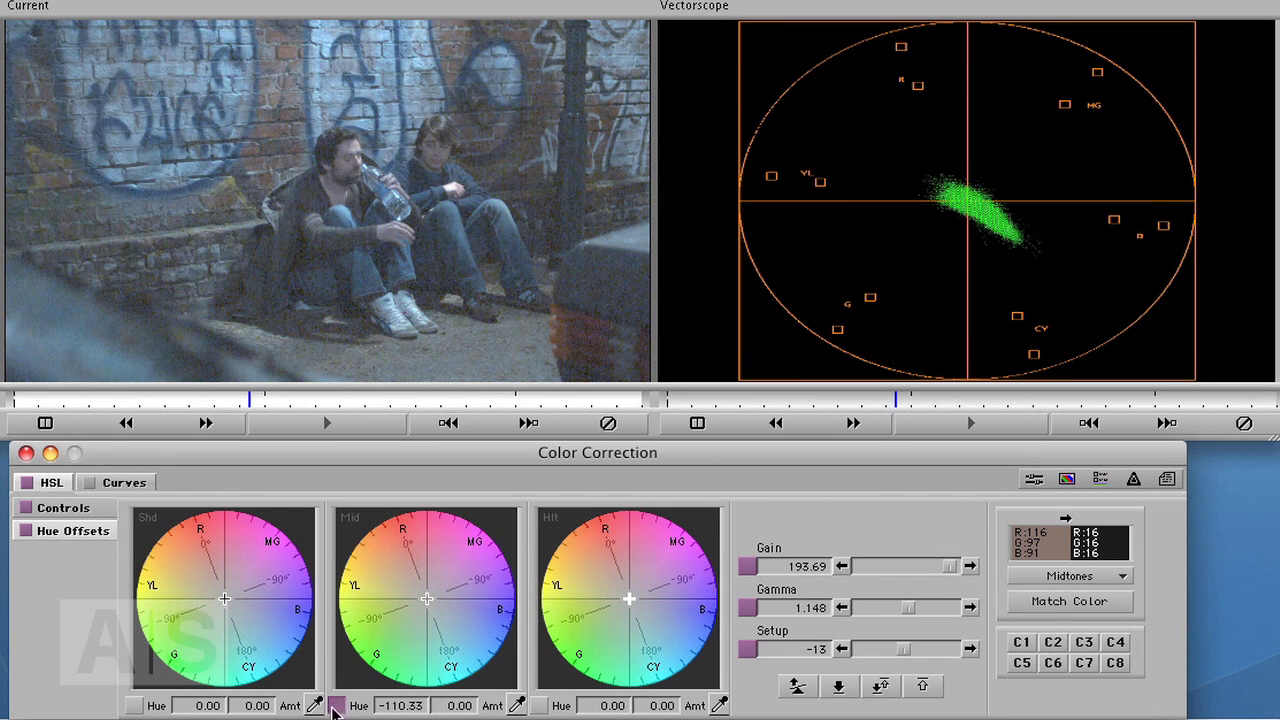
Reset the midtones offset and push the Hlt wheel toward red, settling at hue 5.61, amount 39.06.
left_click(337, 706)
mouse_move(630, 608)
left_mouse_down()
mouse_move(597, 566)
mouse_move(632, 535)
mouse_move(690, 568)
mouse_move(640, 650)
mouse_move(606, 637)
mouse_move(680, 626)
mouse_move(656, 632)
mouse_move(682, 587)
mouse_move(634, 543)
mouse_move(580, 571)
mouse_move(591, 603)
mouse_move(640, 550)
mouse_move(626, 551)
mouse_move(688, 578)
mouse_move(646, 644)
mouse_move(600, 636)
mouse_move(586, 608)
mouse_move(591, 574)
mouse_move(630, 556)
mouse_move(674, 566)
mouse_move(649, 594)
mouse_move(645, 577)
left_mouse_up()
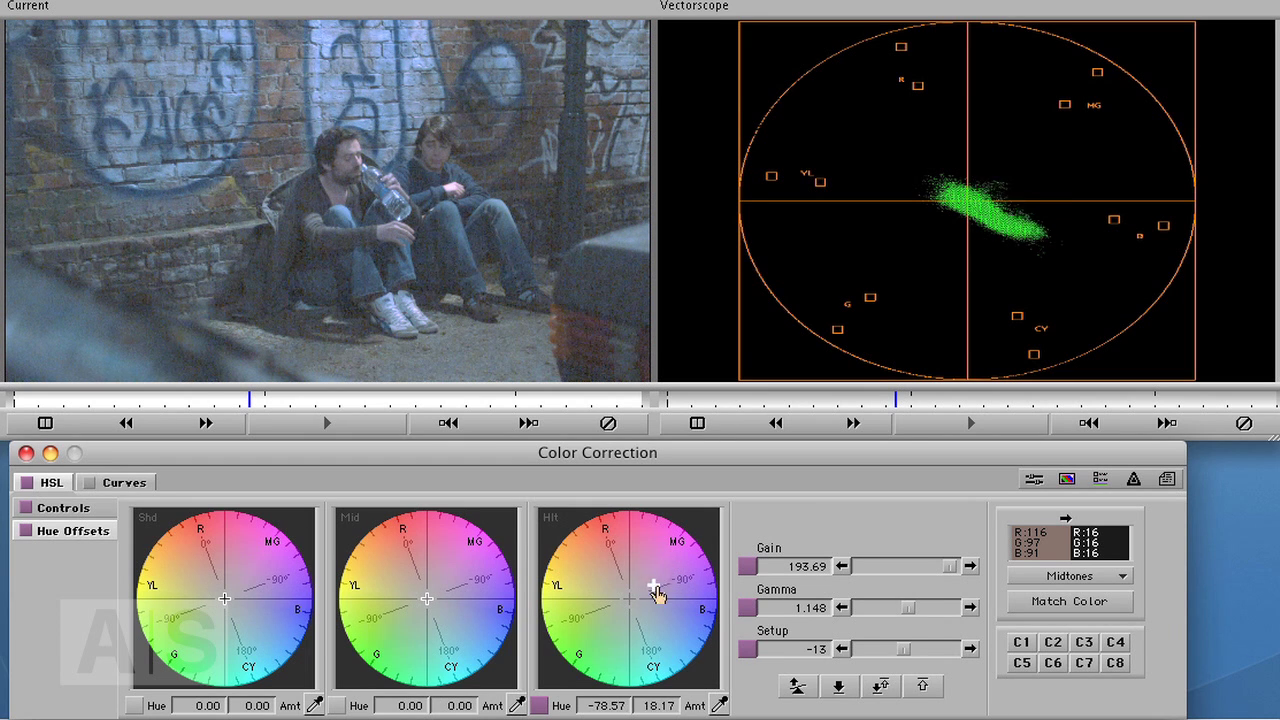
mouse_move(655, 592)
left_mouse_down()
mouse_move(622, 580)
mouse_move(630, 598)
mouse_move(606, 584)
mouse_move(612, 594)
mouse_move(608, 557)
left_mouse_up()
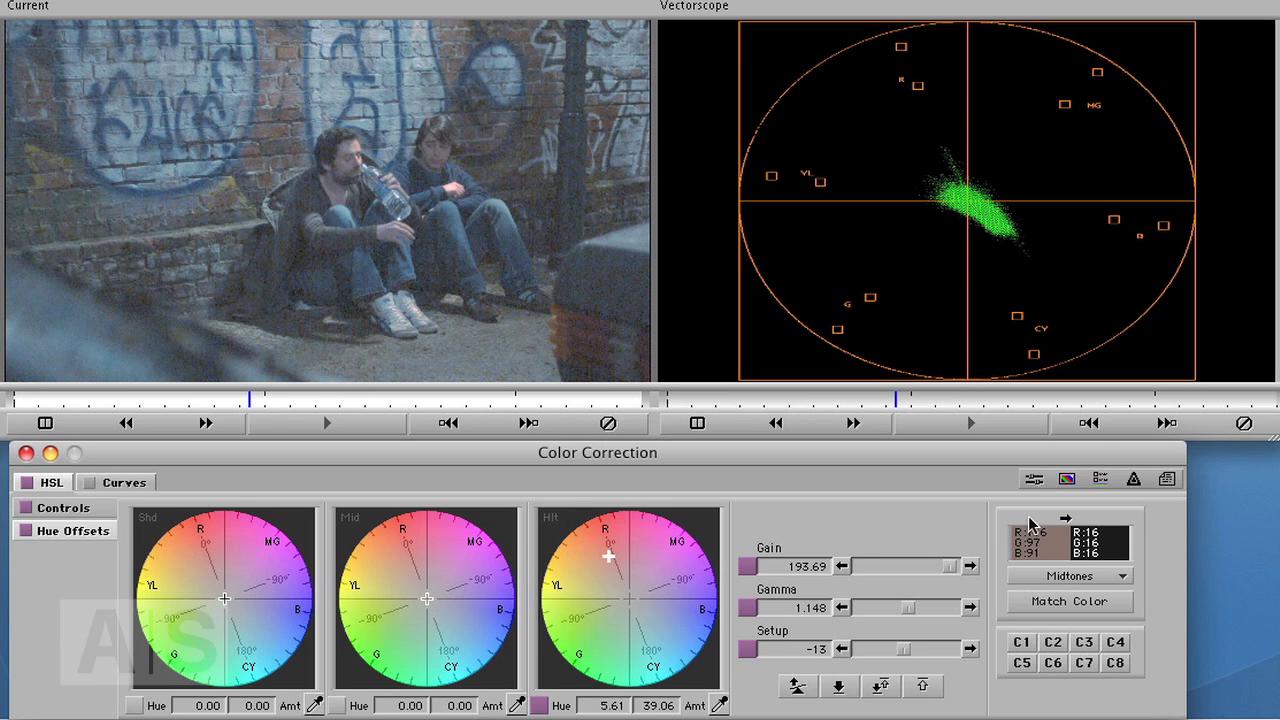
Sample a reference colour, try a warmer Hlt wheel, then reset highlights to 0.00 hue and amount.
left_click_drag(1024, 524, 423, 61)
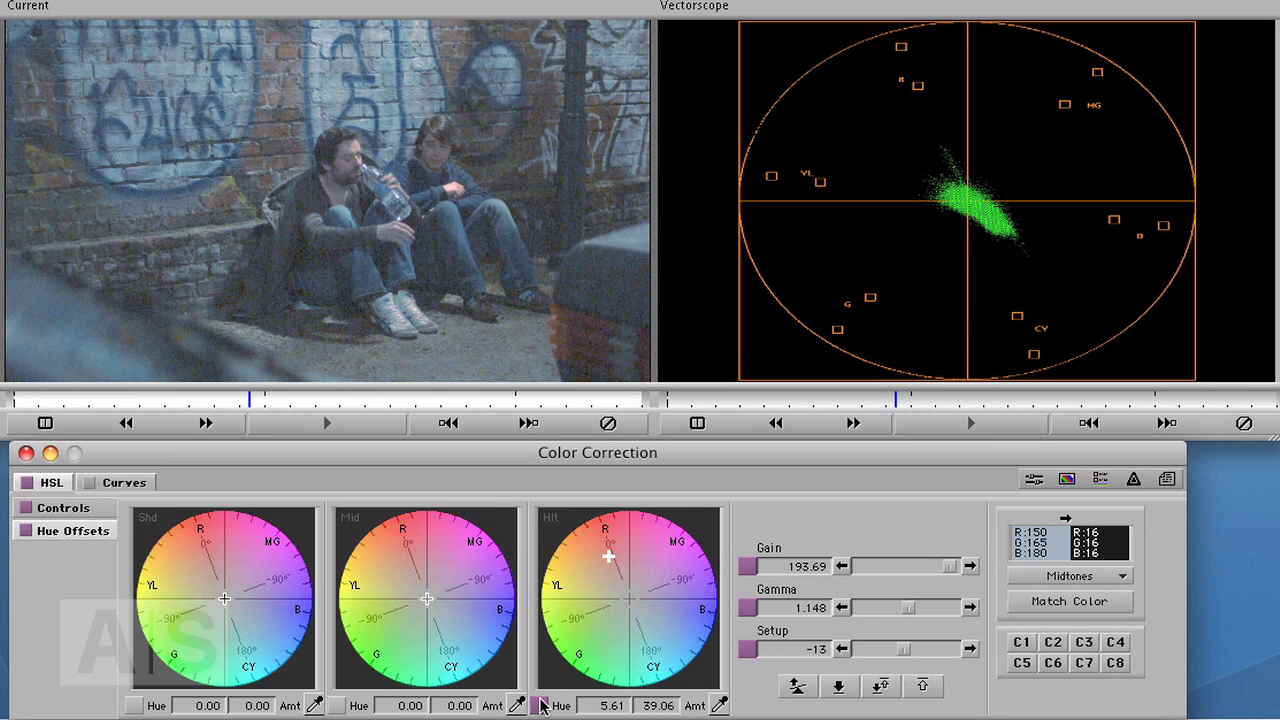
mouse_move(607, 564)
left_mouse_down()
mouse_move(606, 550)
mouse_move(622, 553)
mouse_move(590, 572)
mouse_move(610, 553)
left_mouse_up()
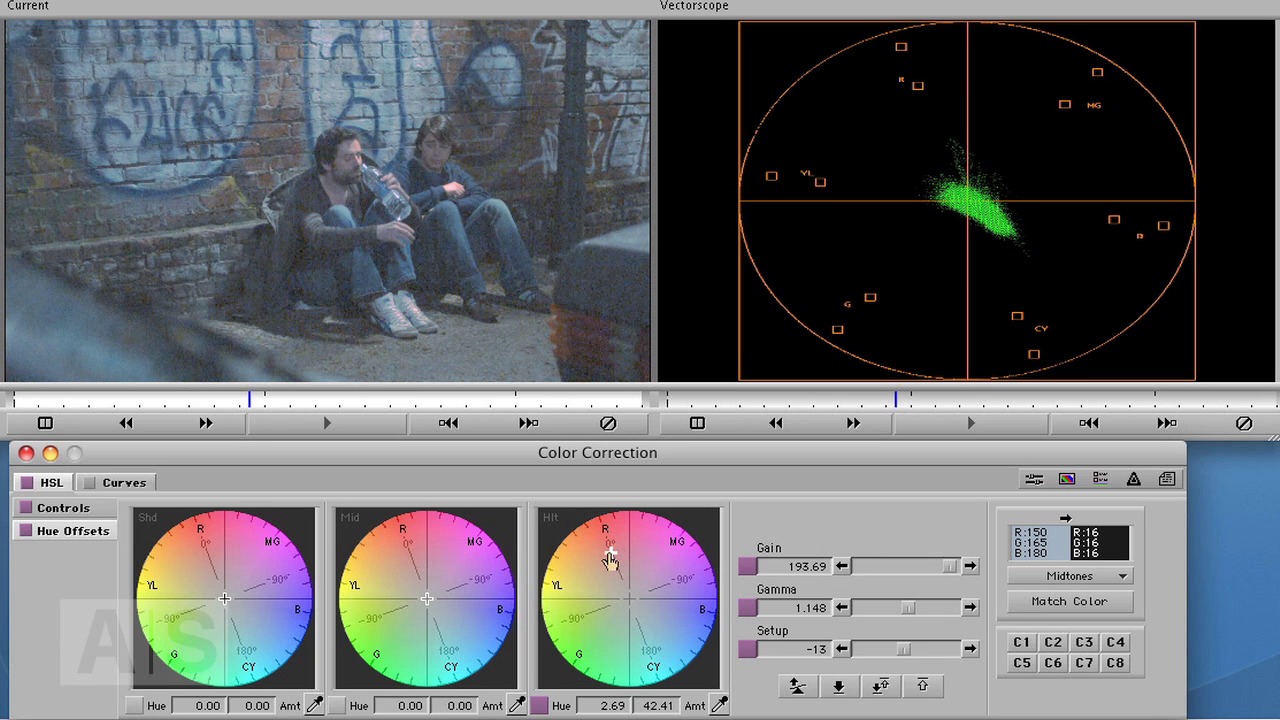
left_click(538, 708)
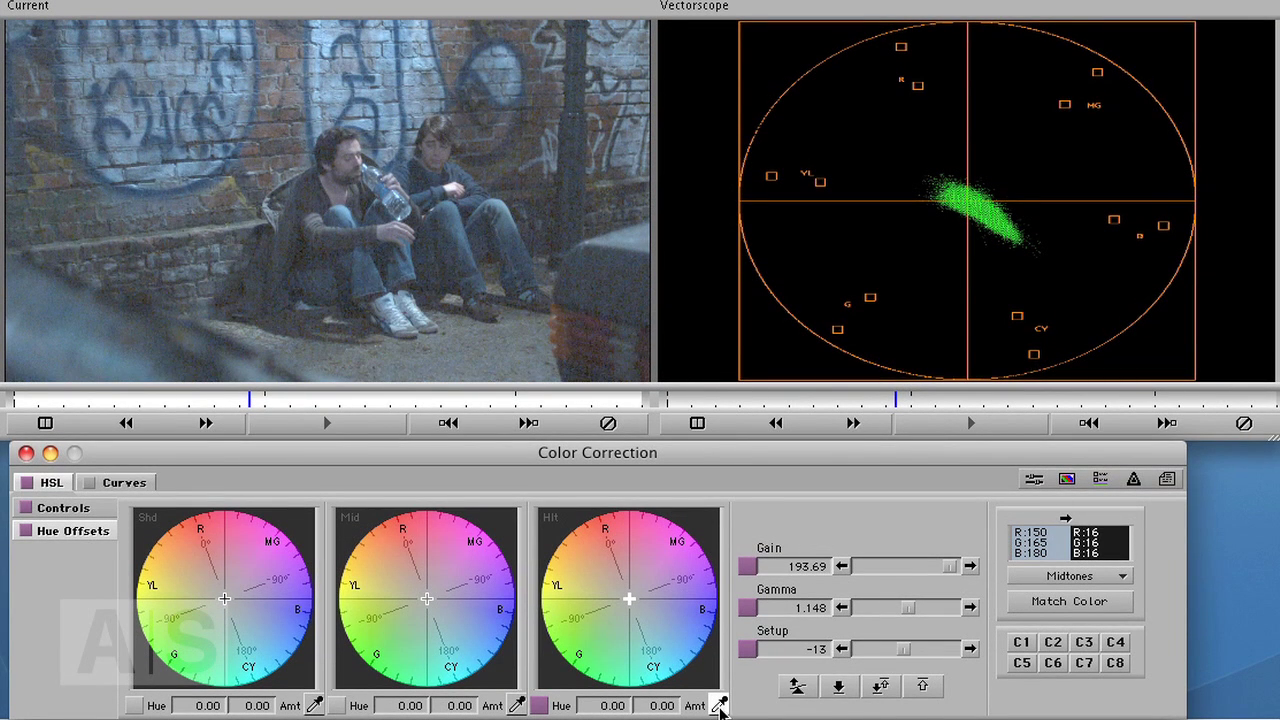
Auto-balance the highlights from a white spot using the Hlt eyedropper, giving hue 25.75, amount 8.60.
left_click(720, 706)
left_click(423, 60)
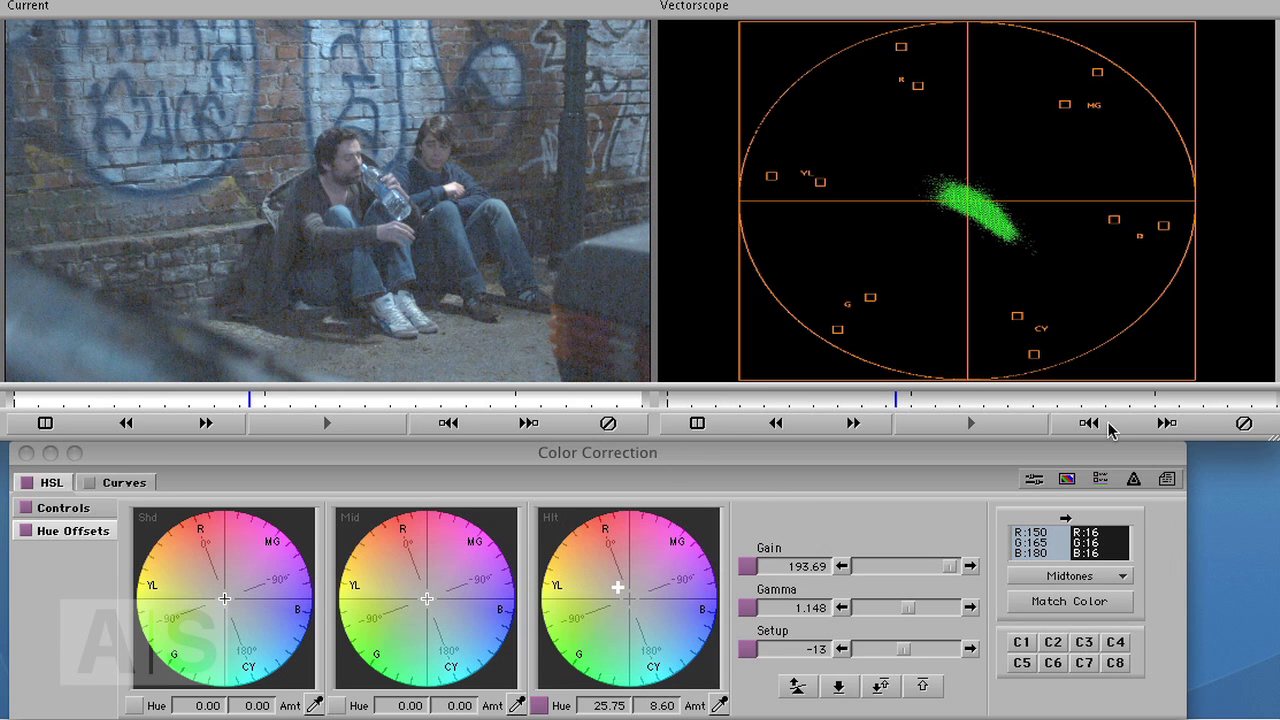
left_click(1054, 559)
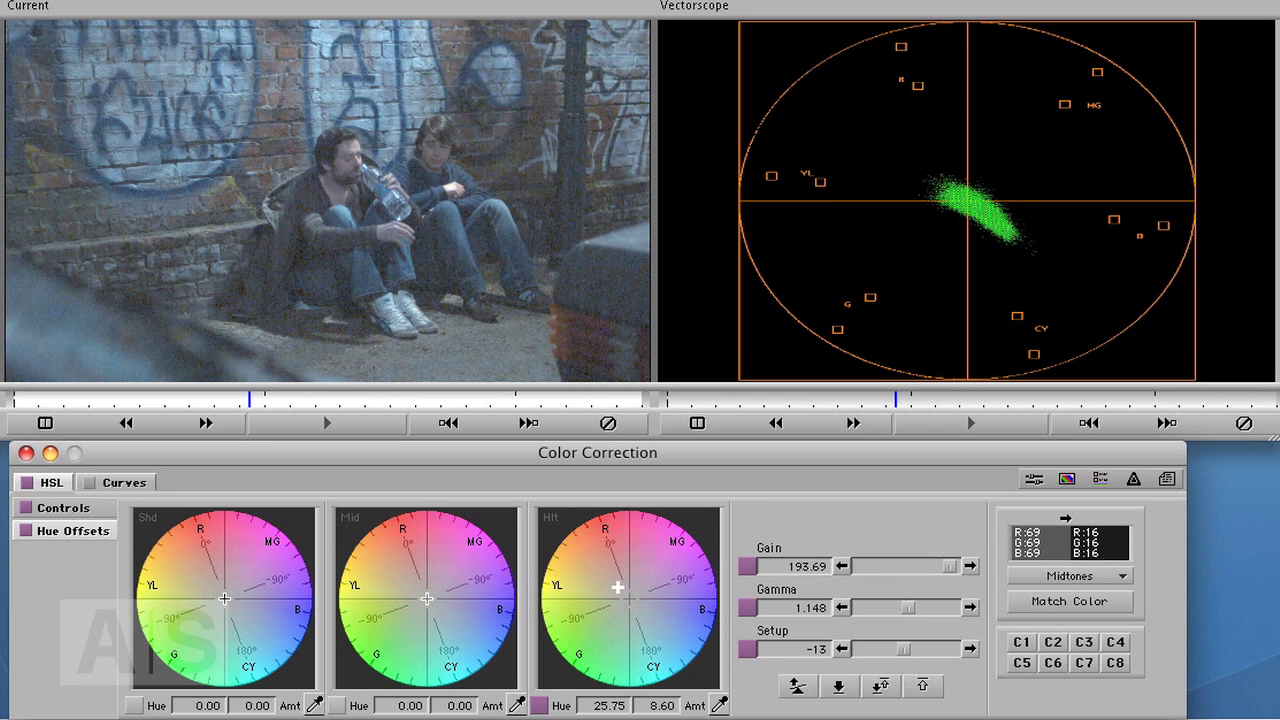
Balance midtones from a grey area (21.62/27.08) and shadows from a dark area (29.50/4.95).
left_click(519, 707)
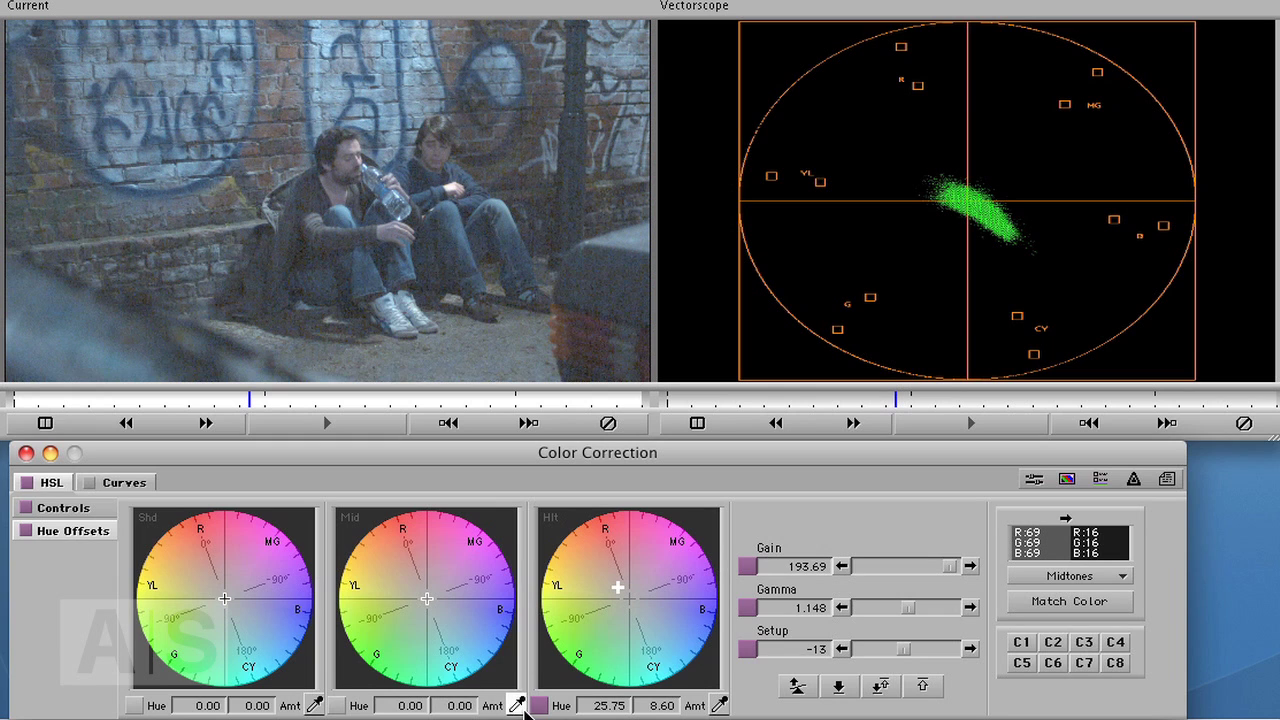
left_click(414, 60)
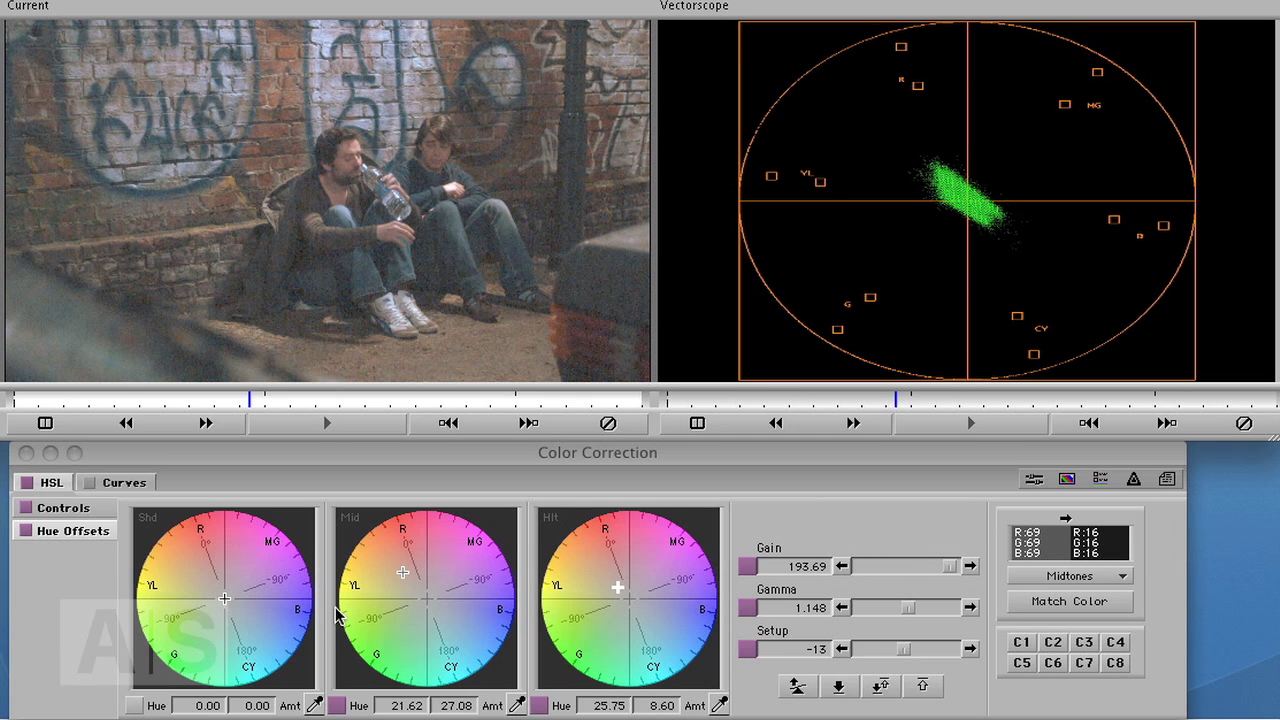
left_click(314, 705)
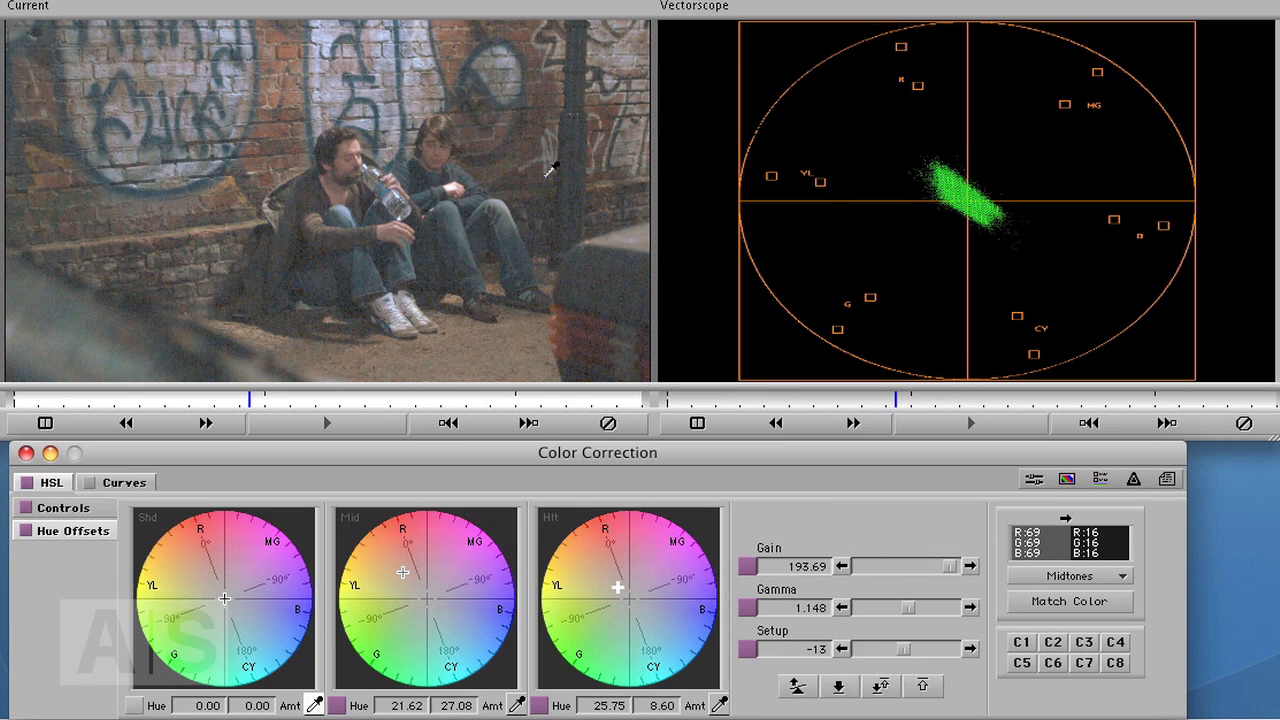
left_click(582, 126)
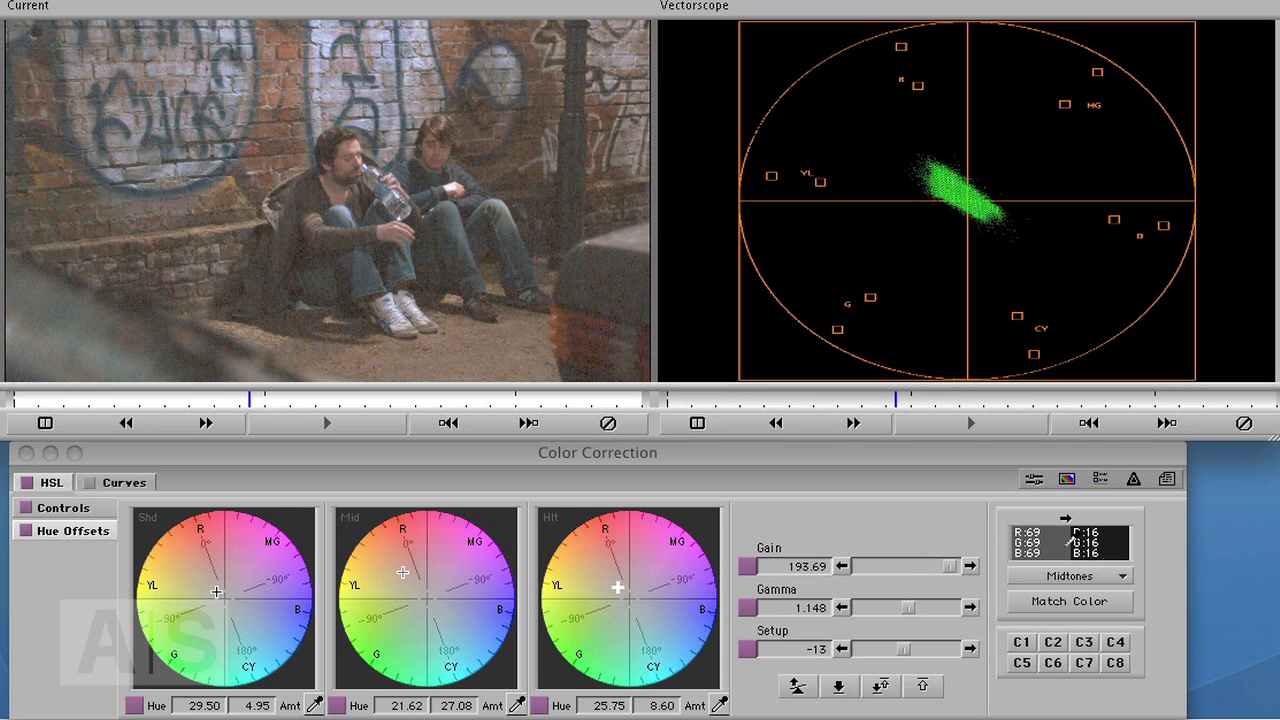
Warm the highlights slightly to 31.01/19.18 while sampling image colours into the reference swatch.
left_click(1068, 540)
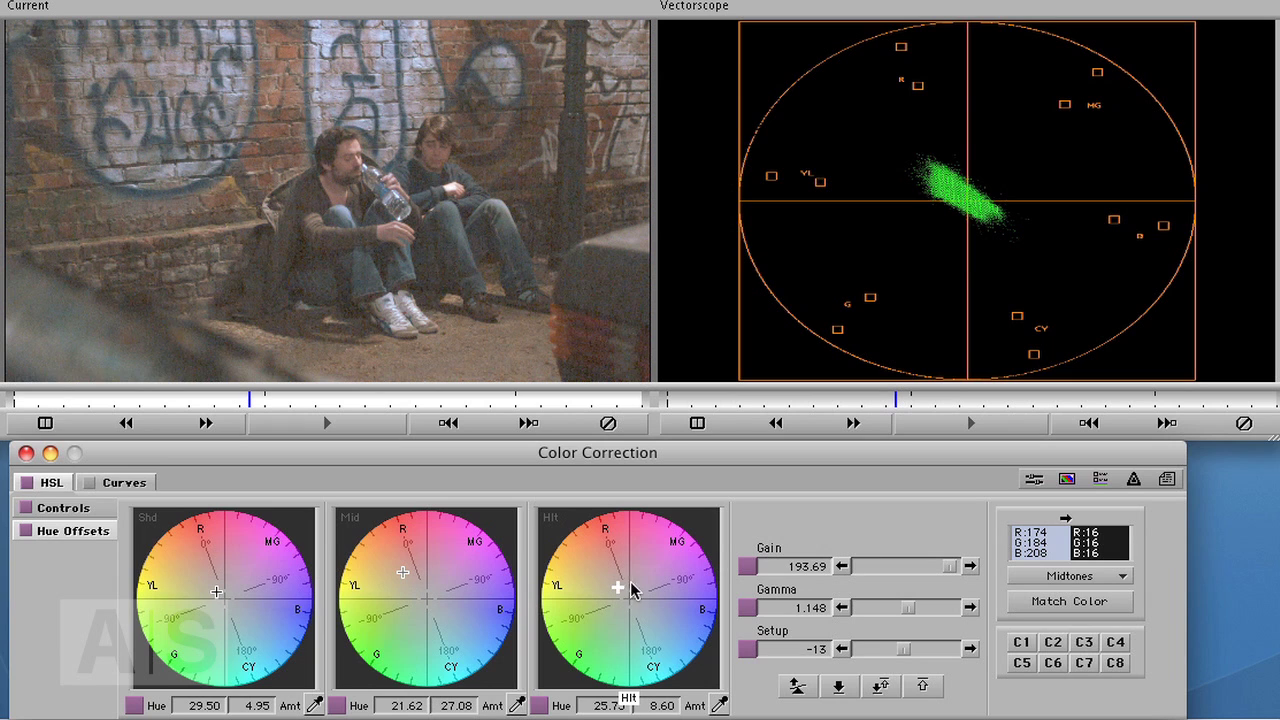
left_click_drag(619, 594, 606, 583)
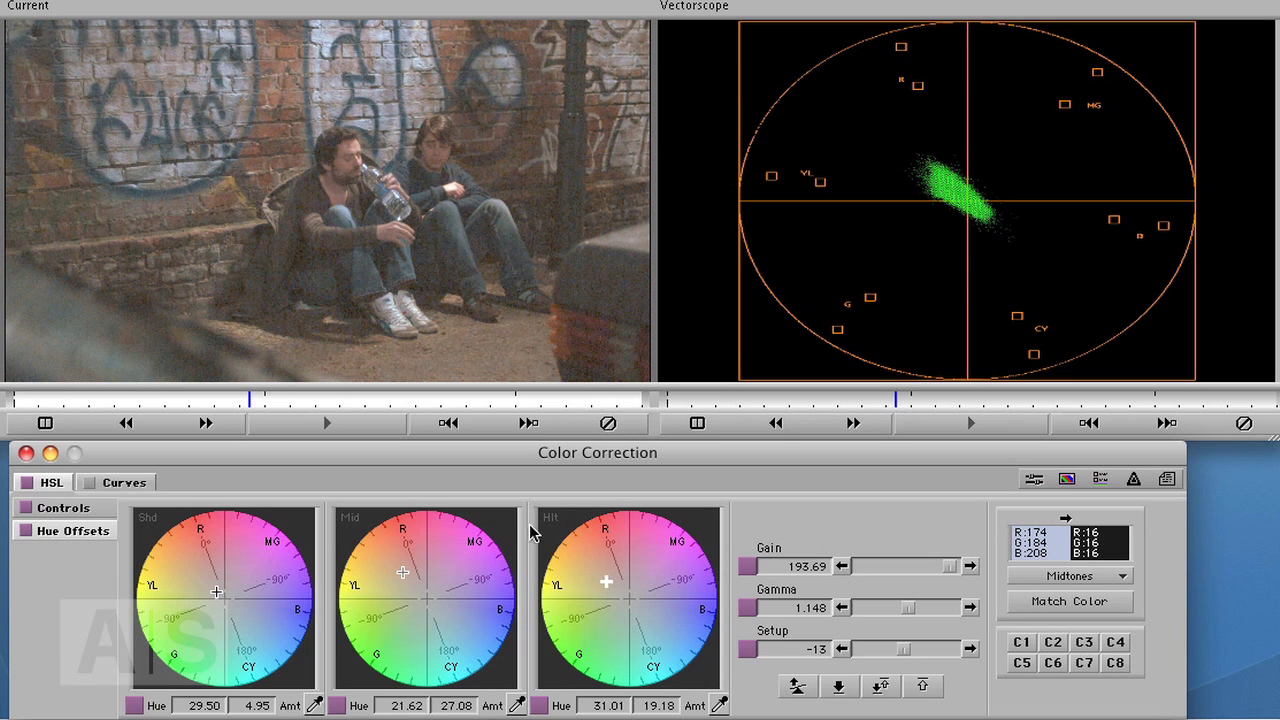
left_click_drag(1048, 523, 424, 55)
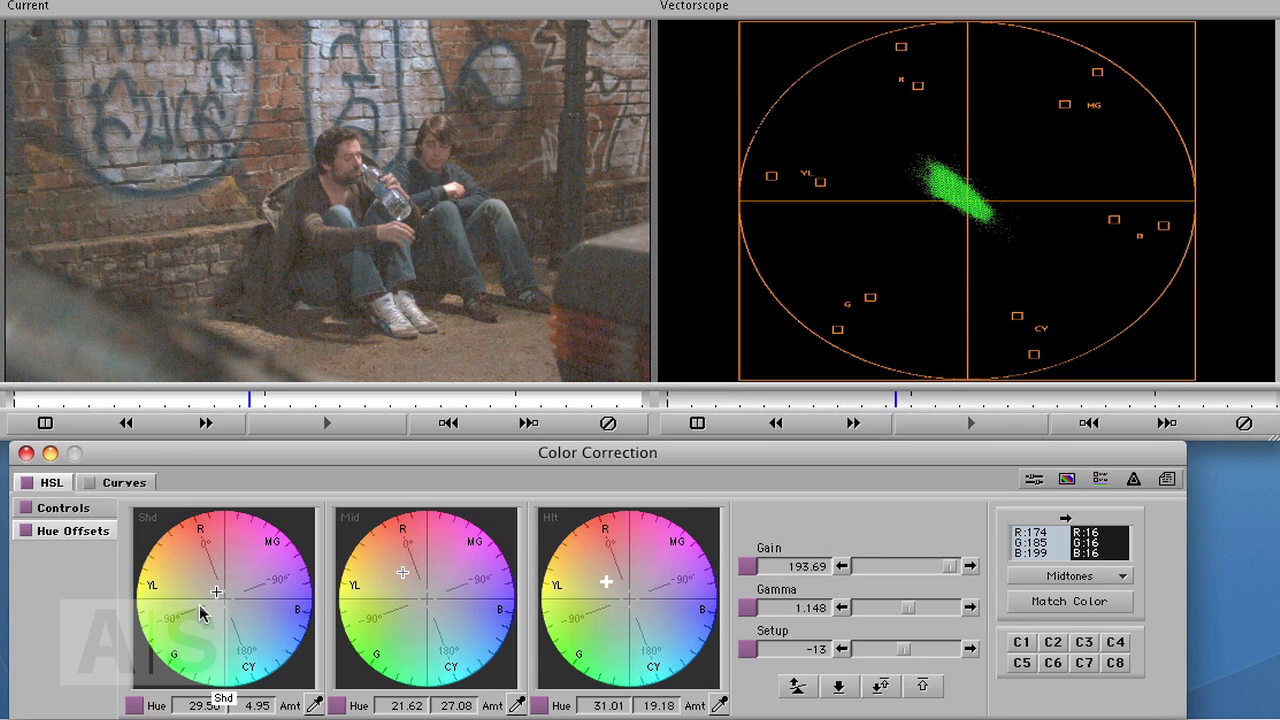
Sample across the image and onto the man's face to read its skin RGB (about R108 G81 B72).
mouse_move(1024, 529)
left_mouse_down()
mouse_move(1067, 539)
mouse_move(1040, 538)
left_mouse_up()
left_click_drag(788, 298, 585, 118)
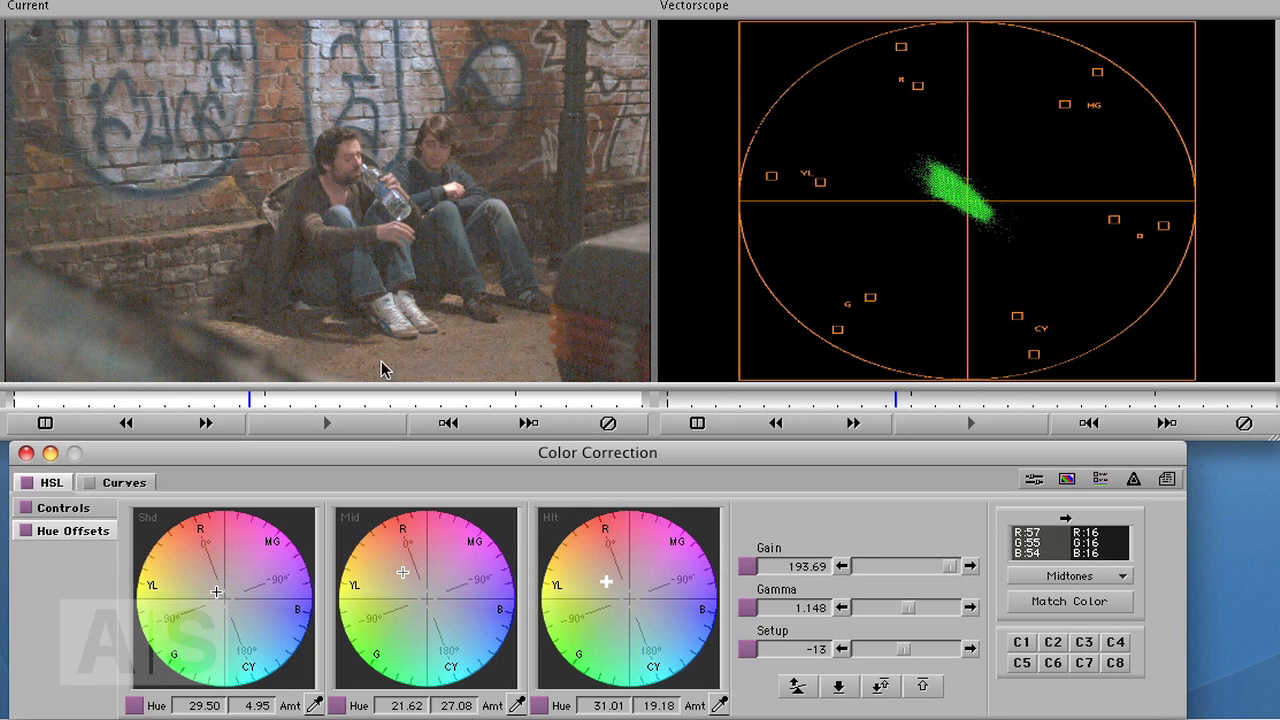
left_click_drag(1040, 535, 348, 153)
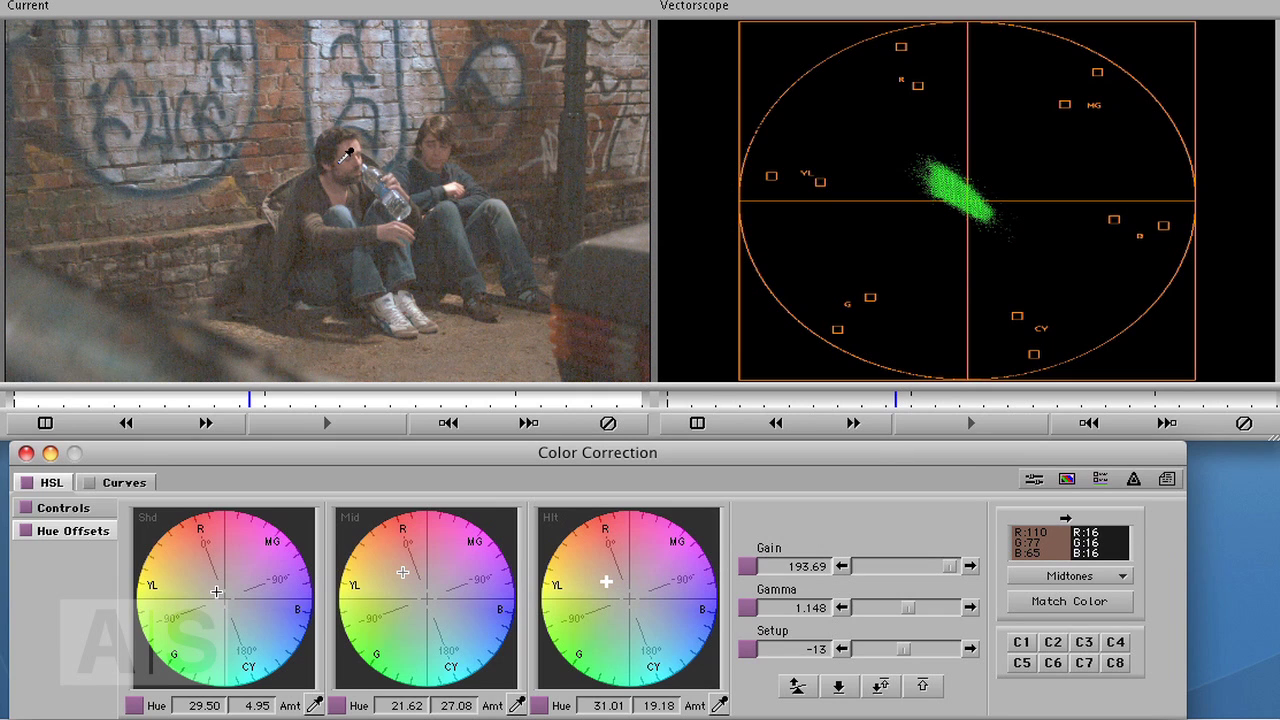
left_click_drag(349, 153, 357, 158)
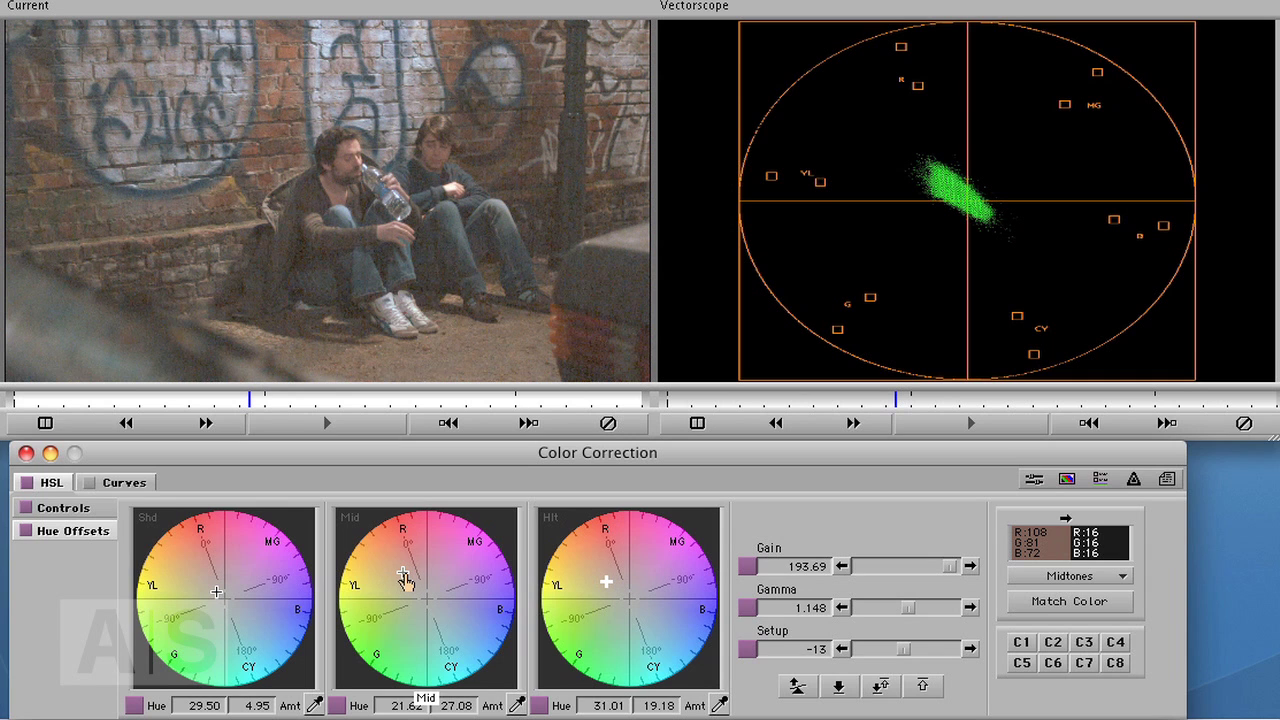
Ease the Mid wheel to 20.03 hue, 19.90 amount and resample the man's face colour.
left_click_drag(401, 578, 408, 582)
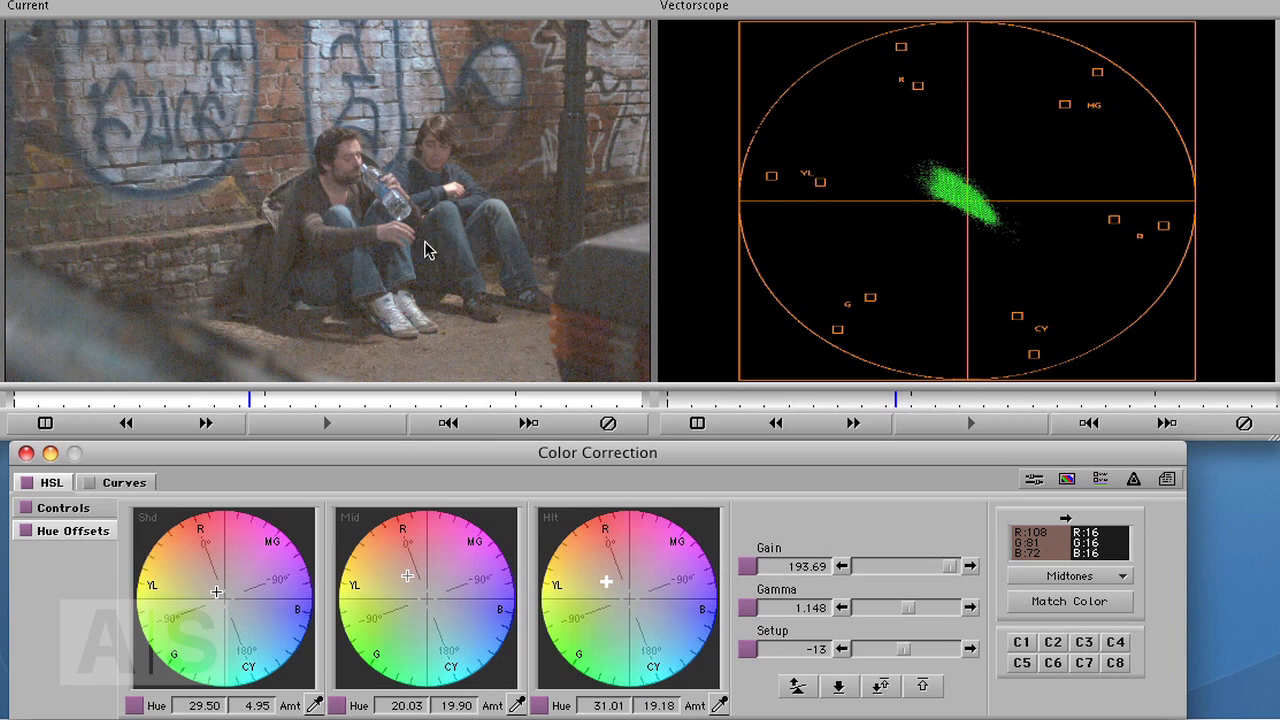
left_click_drag(1041, 516, 348, 157)
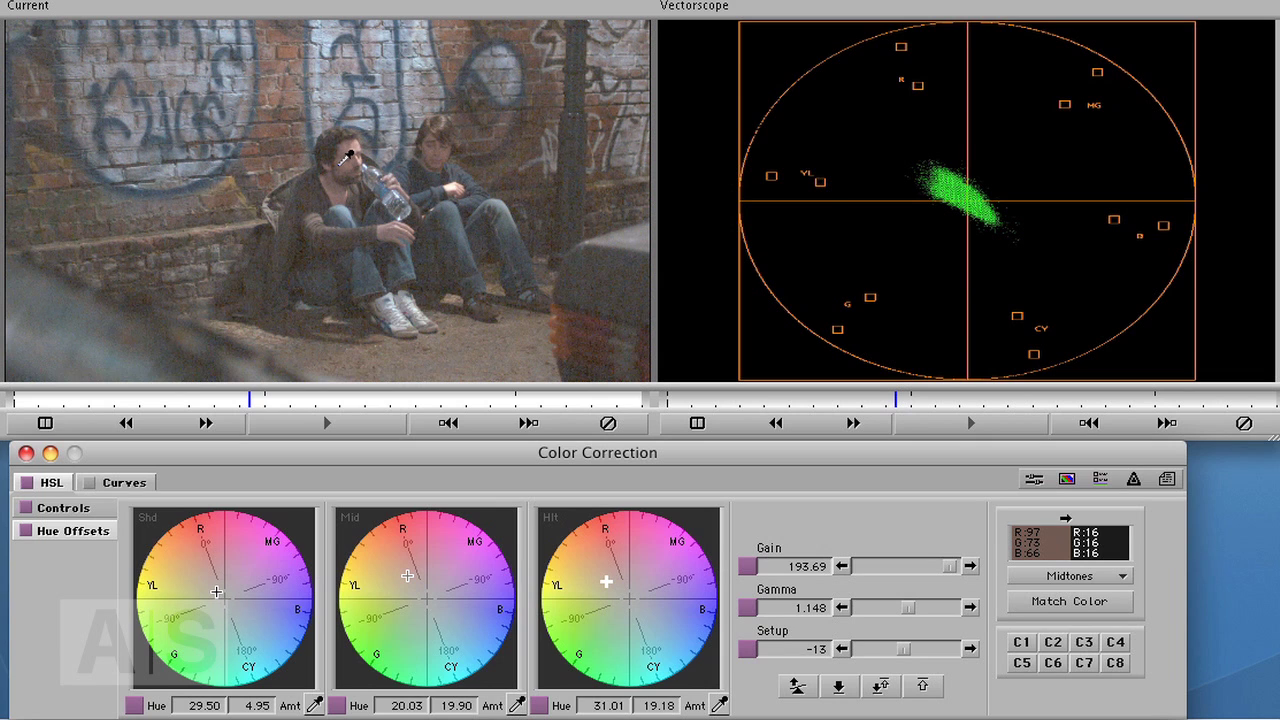
left_click_drag(348, 157, 327, 200)
Toggle the hue offsets on and off repeatedly to compare the corrected shot with the original.
left_click(25, 531)
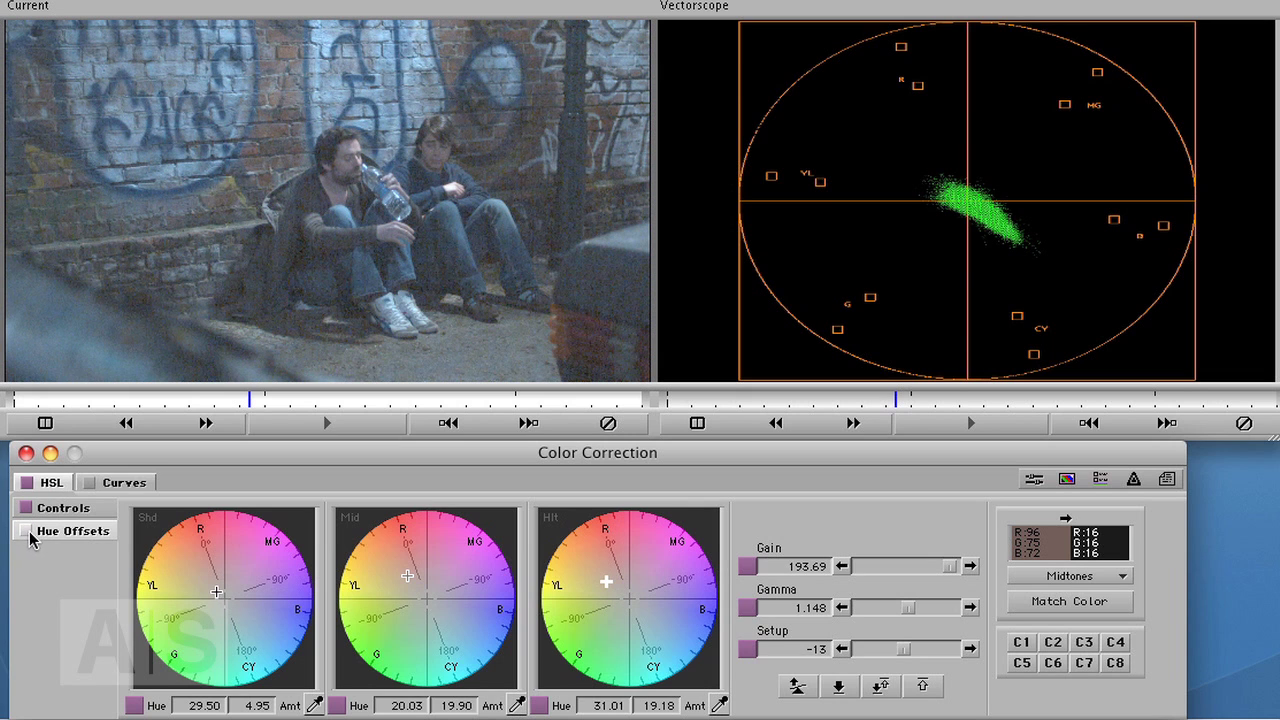
left_click(25, 532)
left_click(24, 532)
left_click(25, 532)
left_click(26, 532)
left_click(26, 532)
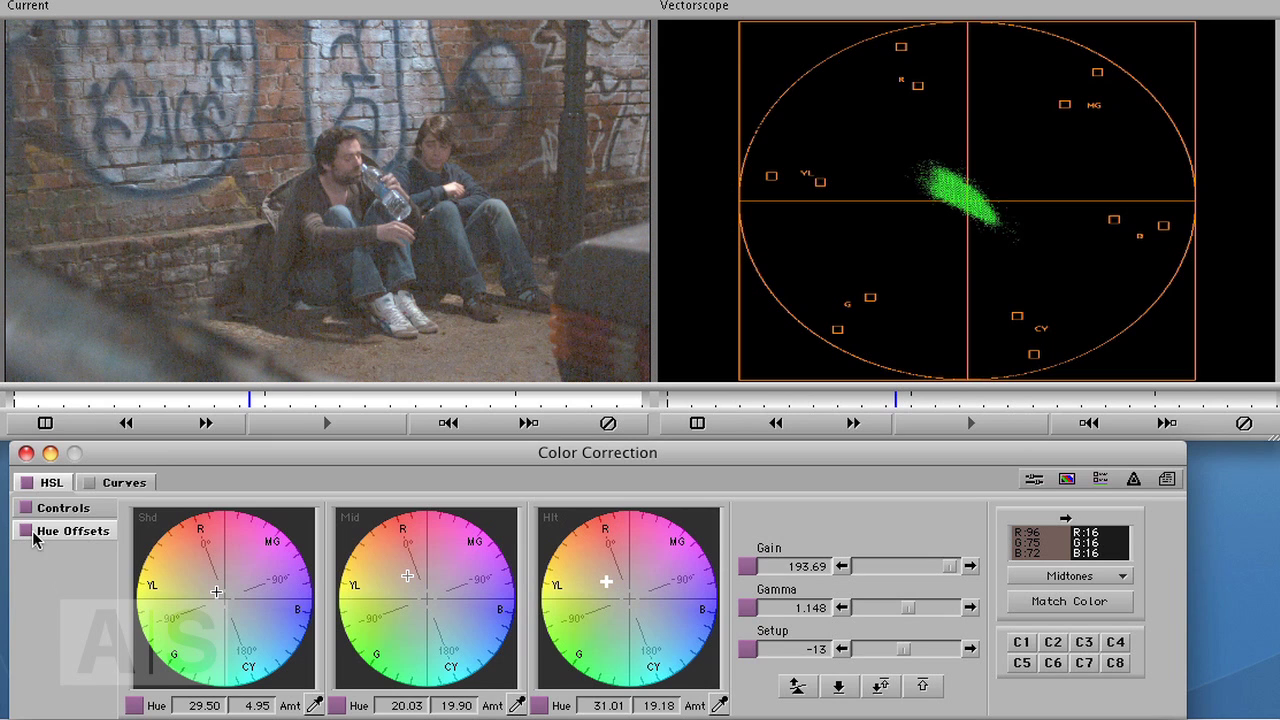
With hue offsets active, lower the midtones to 22.69/13.76 and bring up the RGB Curves page.
left_click(26, 533)
left_click_drag(408, 584, 410, 590)
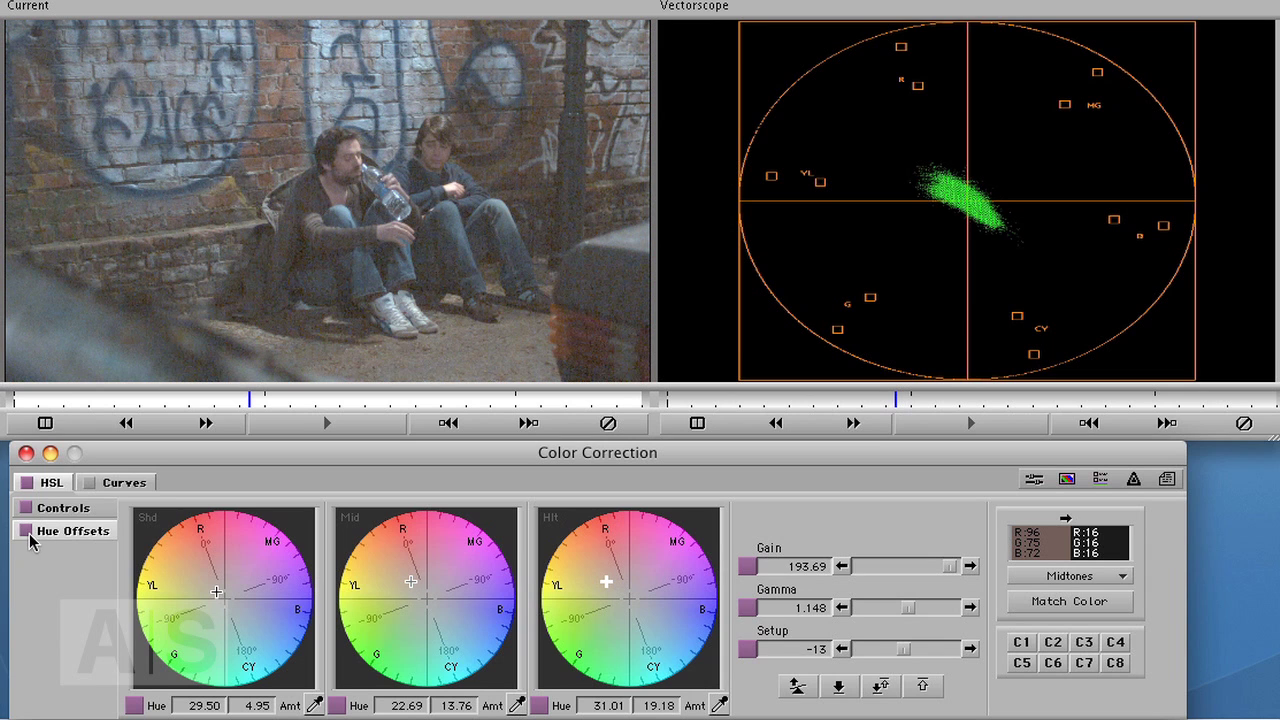
left_click(122, 484)
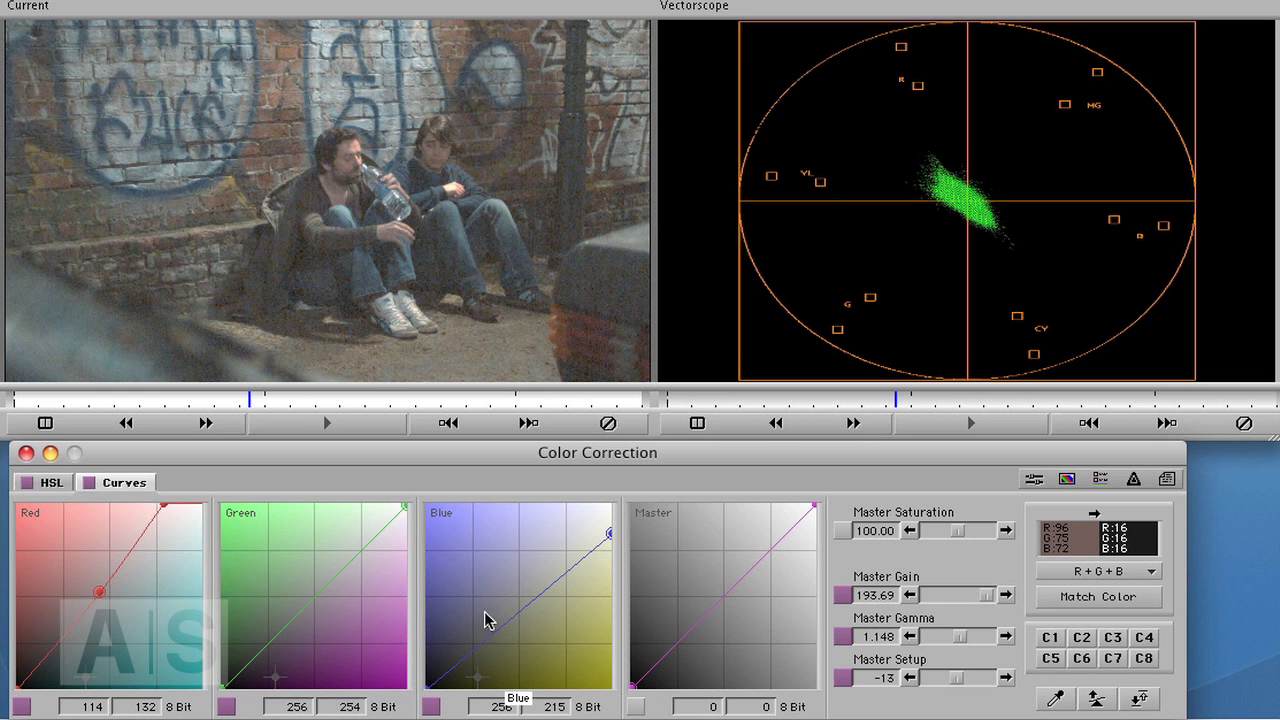
left_click(44, 488)
left_click(132, 487)
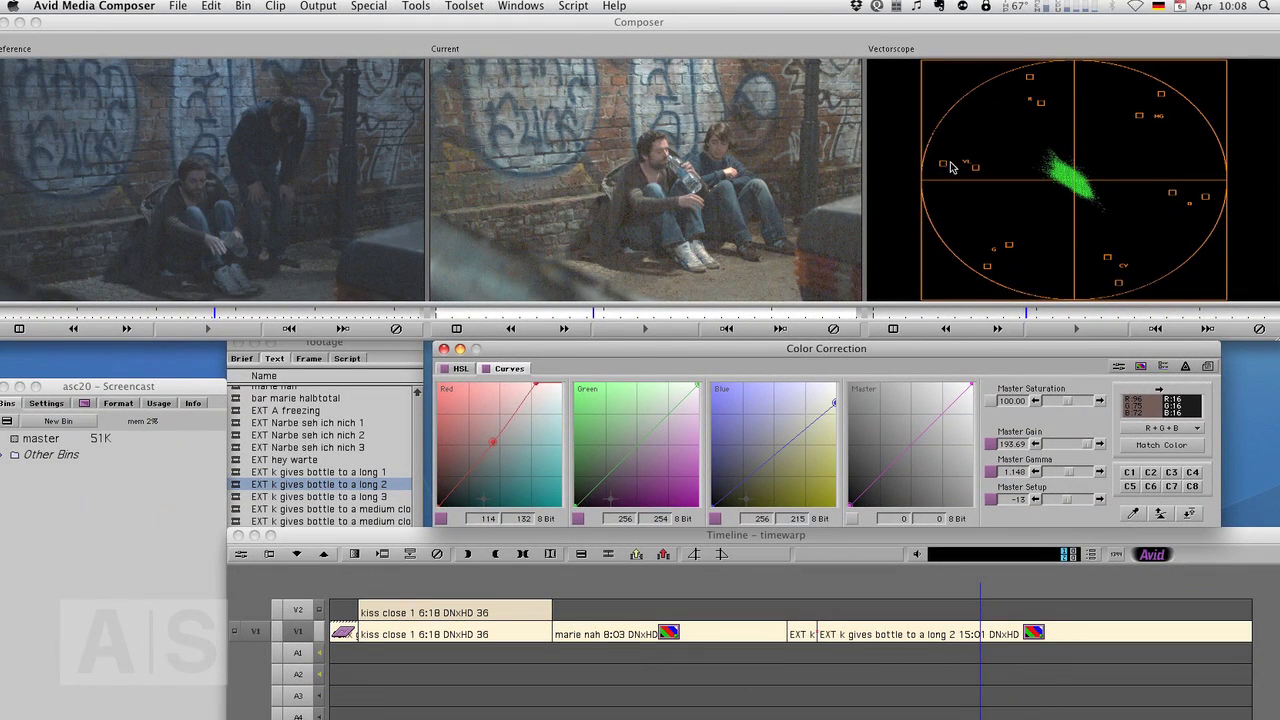
key("super+Tab")
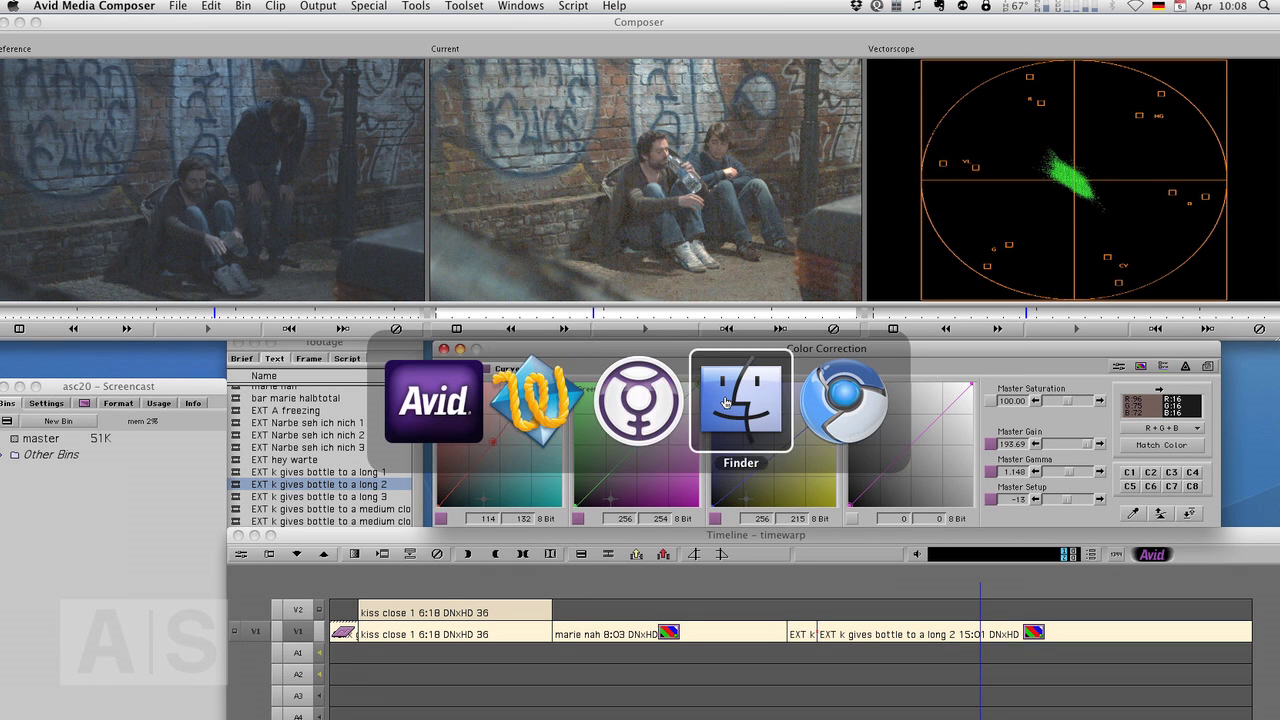
Switch to Chromium showing the Avid Screencast homepage with episodes #23 and #22.
left_click(865, 407)
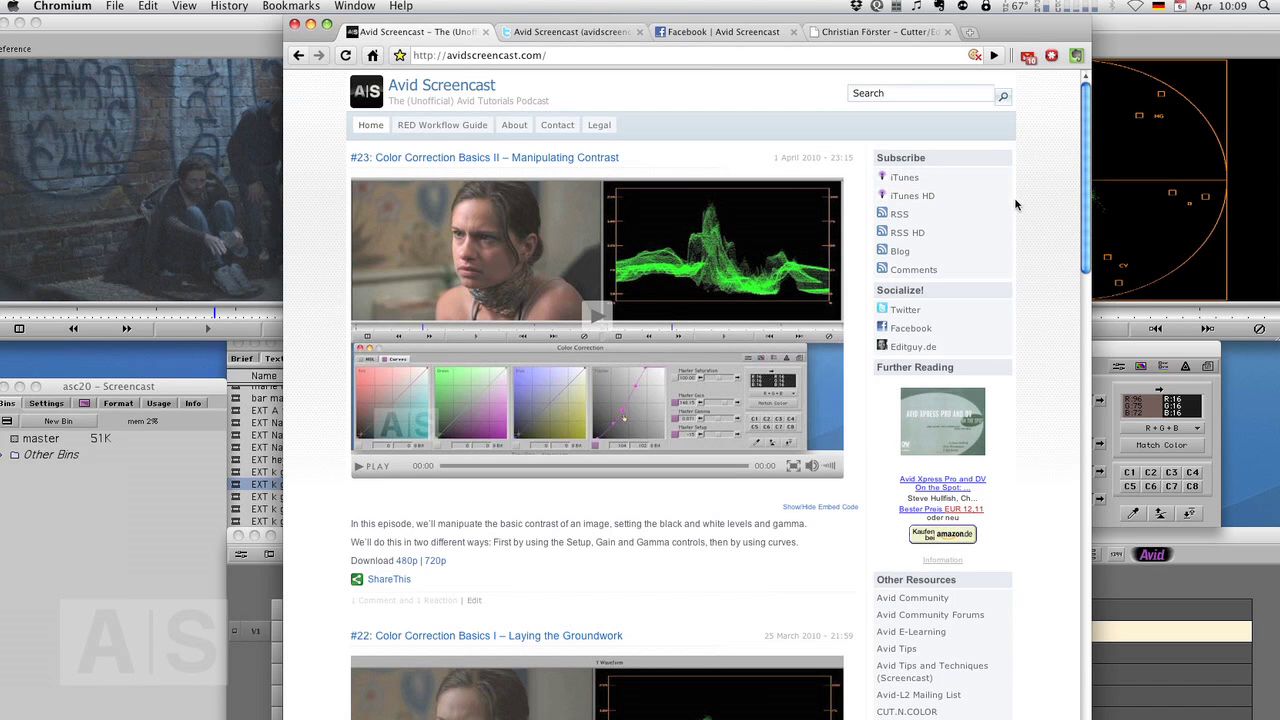
left_click(588, 33)
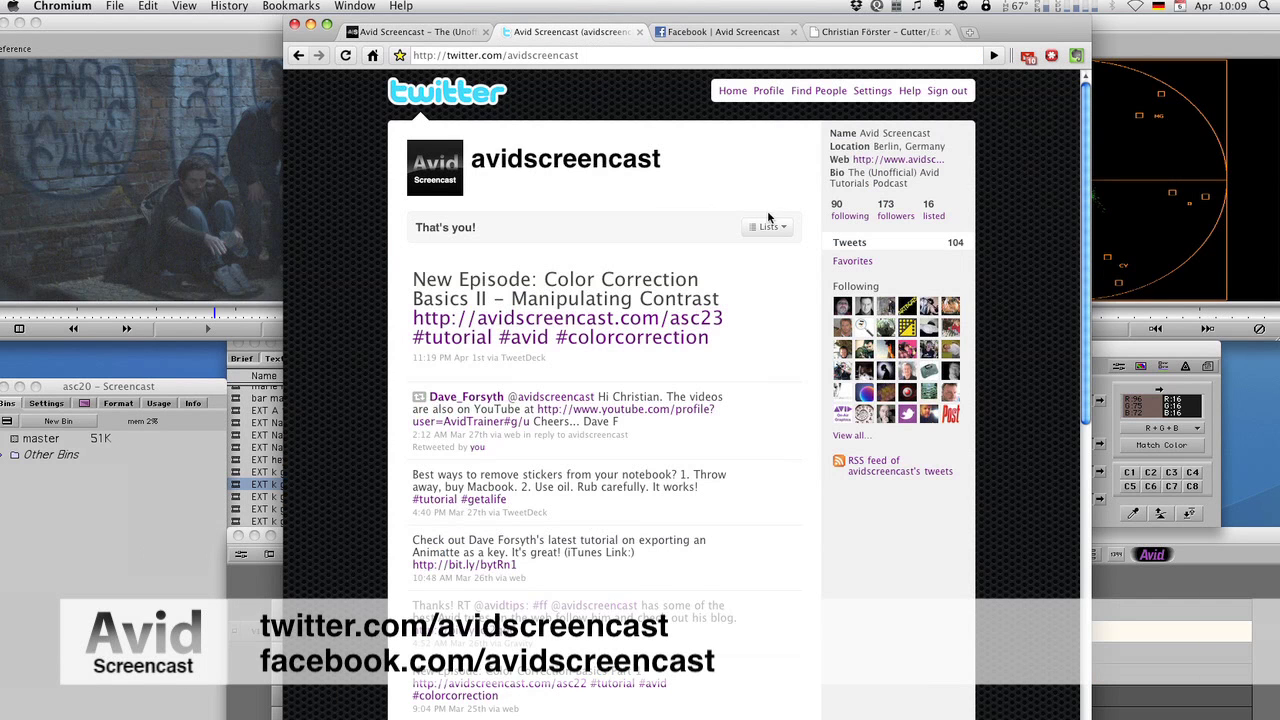
left_click(743, 33)
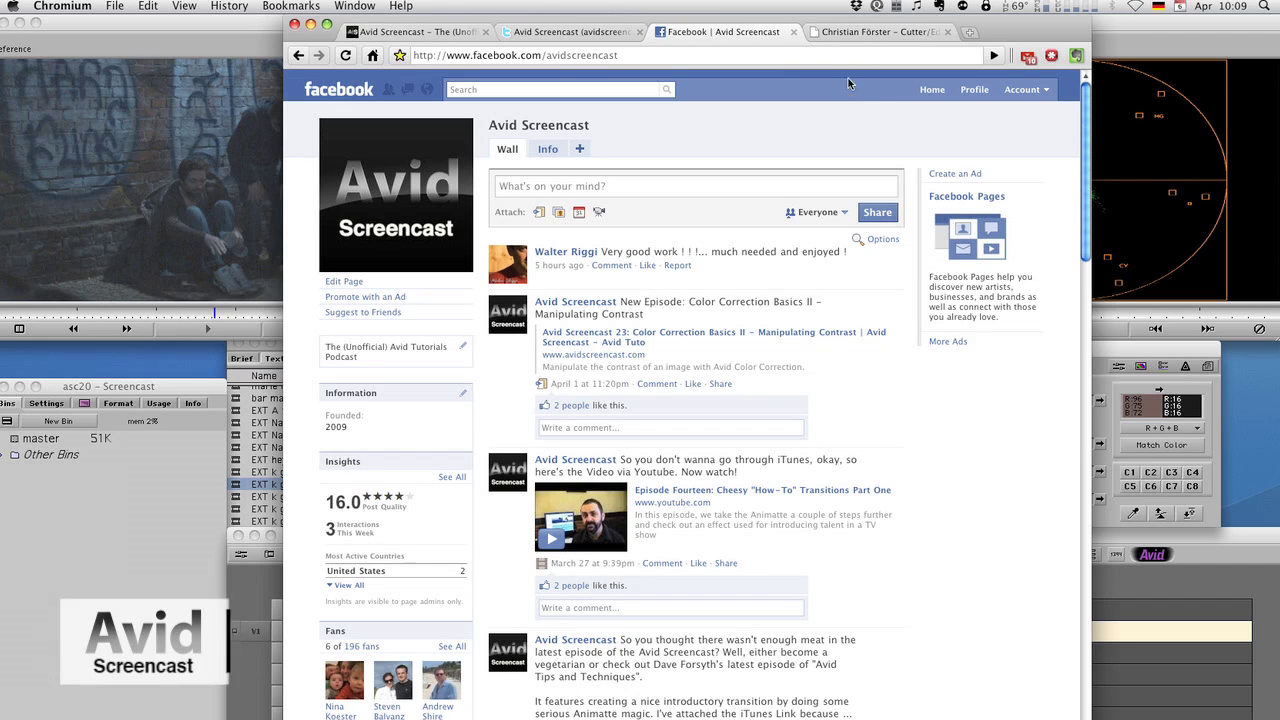
left_click(870, 33)
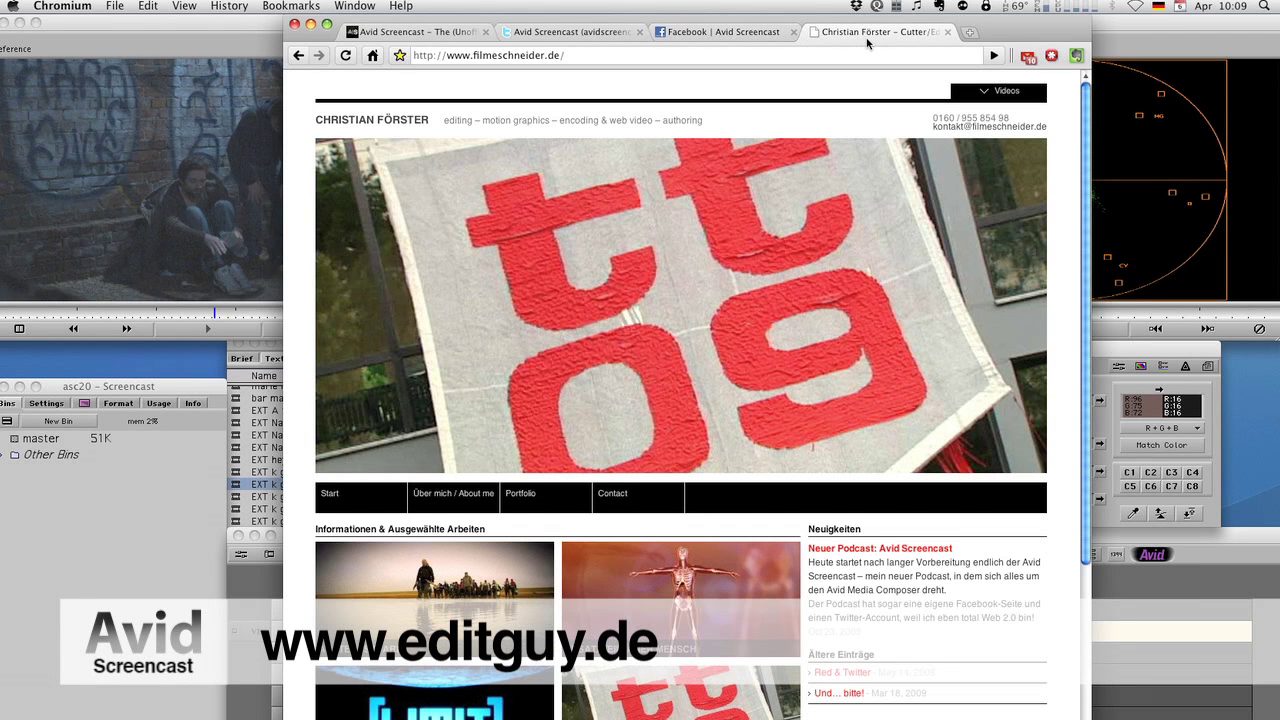